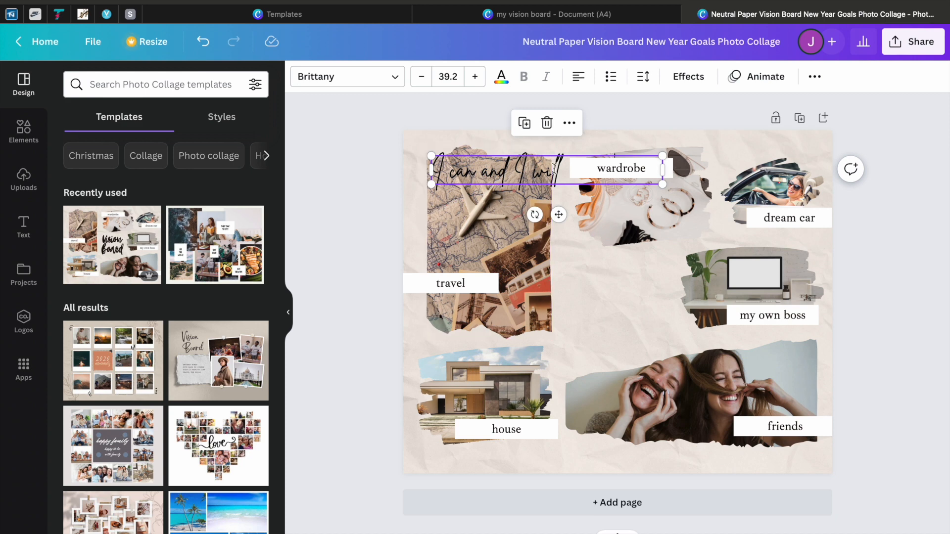
Step: Replace the handwritten quote with "2023 Vision Board" and shift the title toward the middle of the collage
double_click(656, 291)
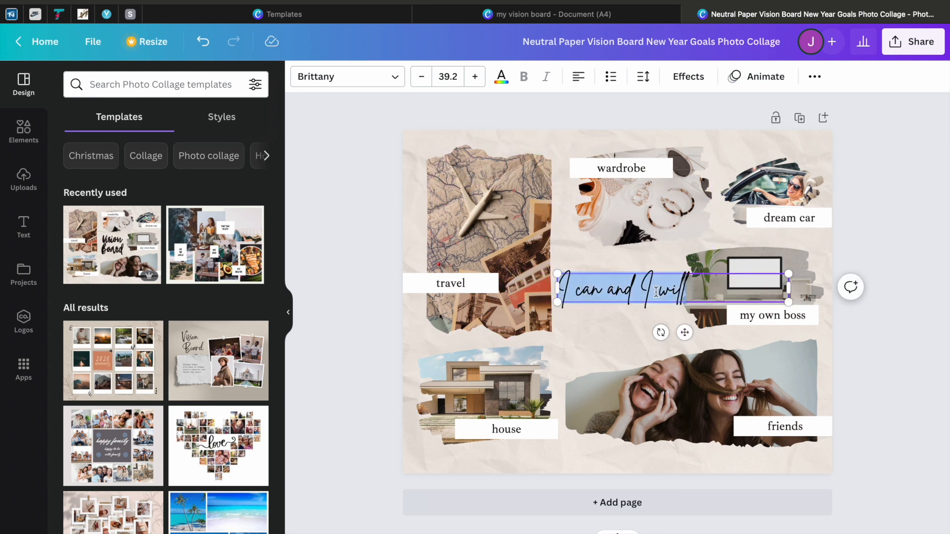
text(2023 Vision Board)
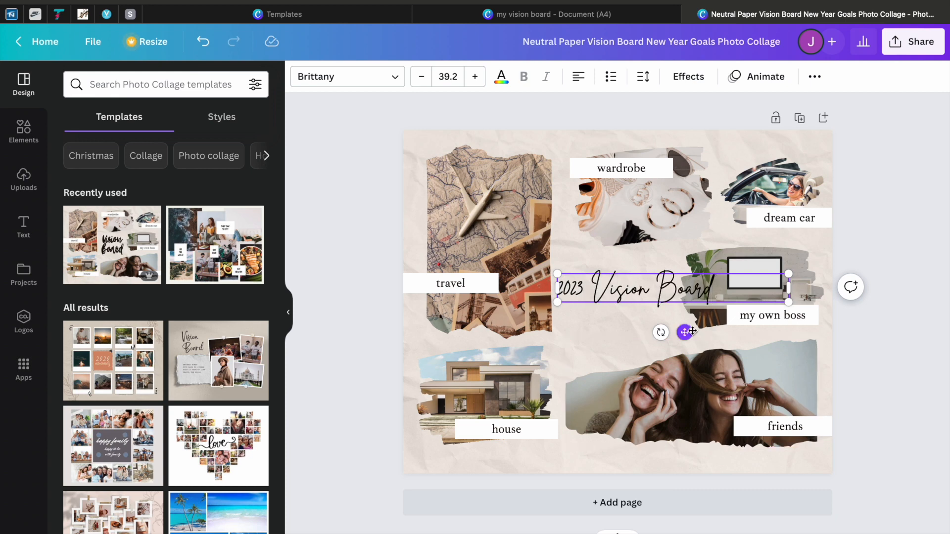
drag(693, 332, 666, 340)
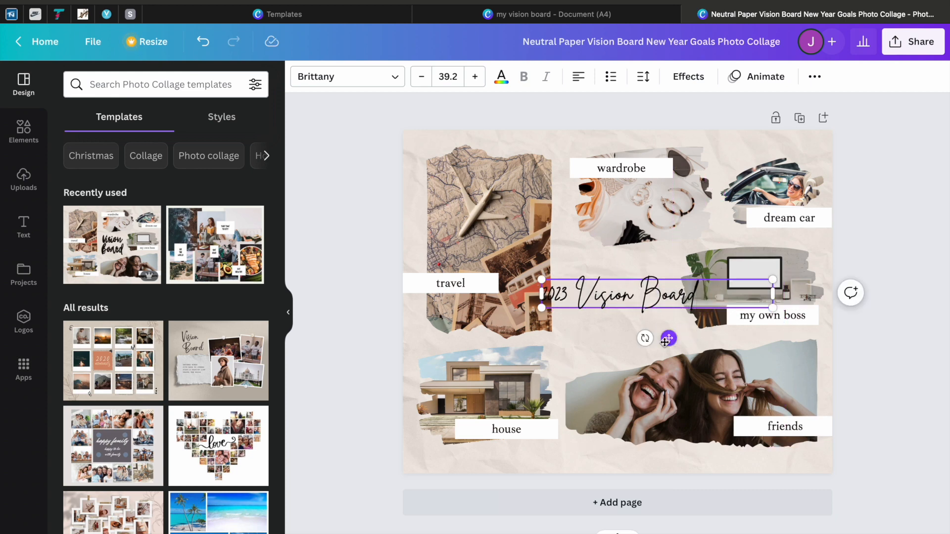
Step: Break the "2023 Vision Board" title onto two lines, centre-align it and place it between the photos in the middle
click(640, 298)
key(Return)
click(584, 79)
drag(665, 325, 519, 298)
drag(604, 297, 610, 277)
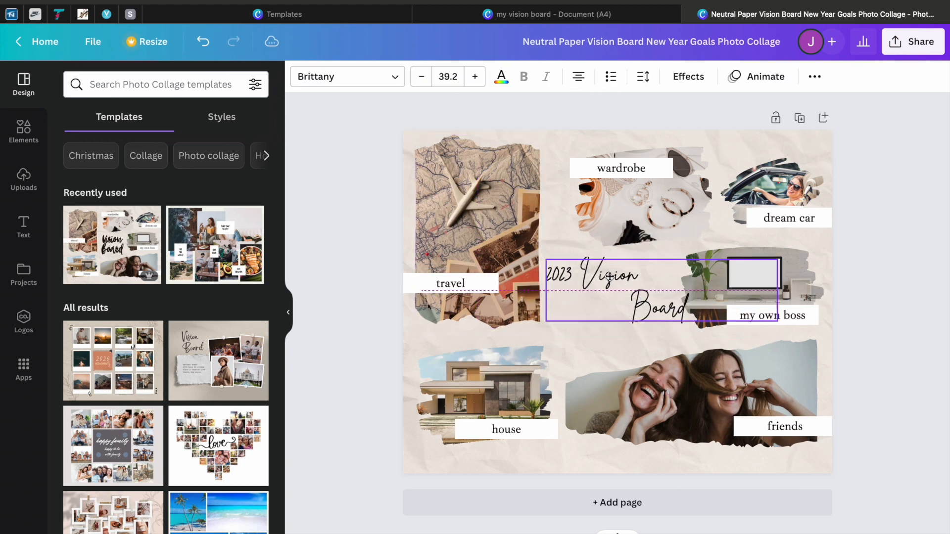
Step: Rename the travel label "Financial", the wardrobe label "Content" and the my own boss label "Fitness"
double_click(465, 283)
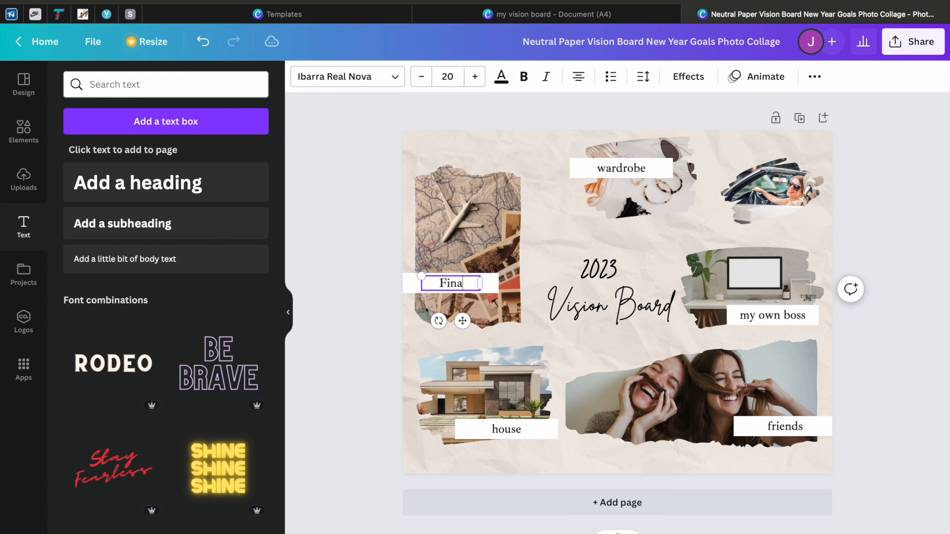
text(Financial)
double_click(632, 169)
click(791, 322)
text(Fi)
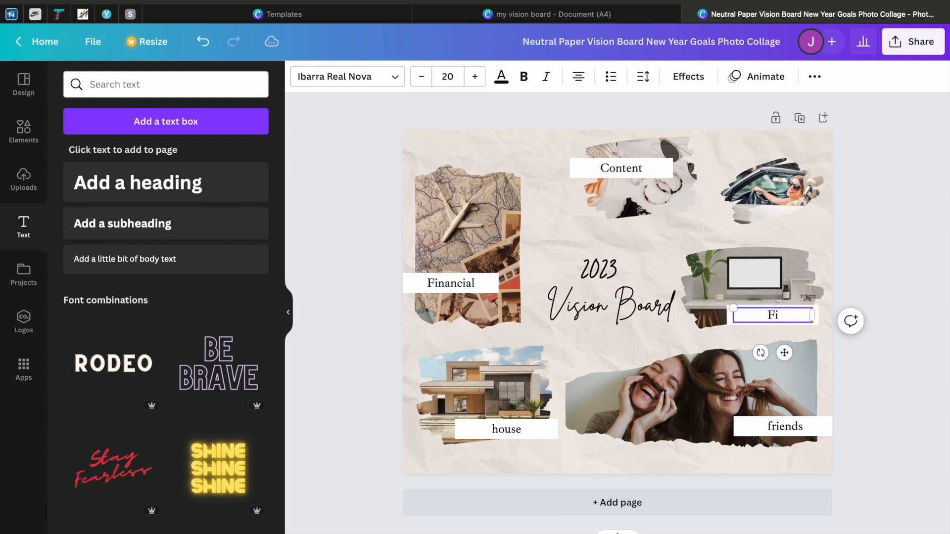
Step: Rename the house label "Spiritual" and the friends label "Life"
double_click(506, 430)
key(BackSpace)
text(Spiritual)
double_click(785, 426)
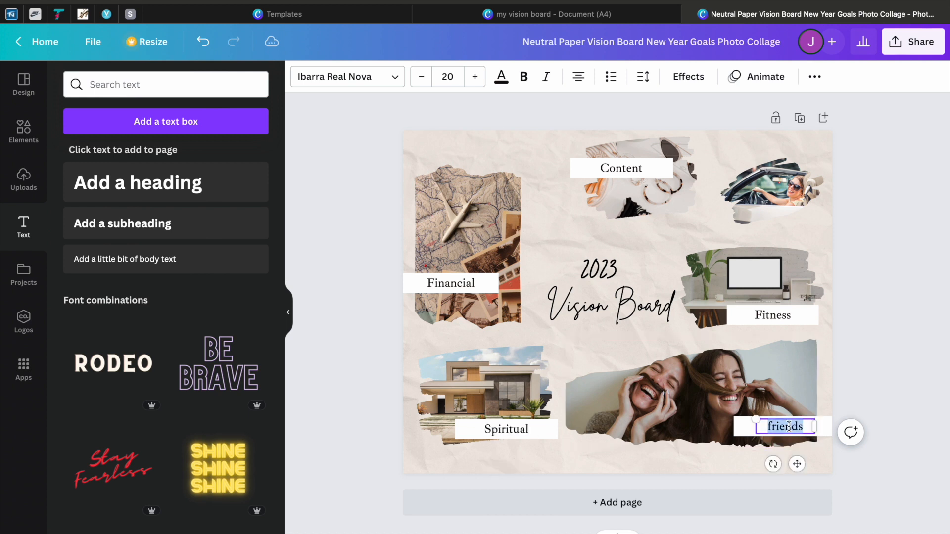
text(Life)
Step: Move the "Content" text off its white box and shift the box to the board's upper edge above the car photo
drag(609, 166, 563, 231)
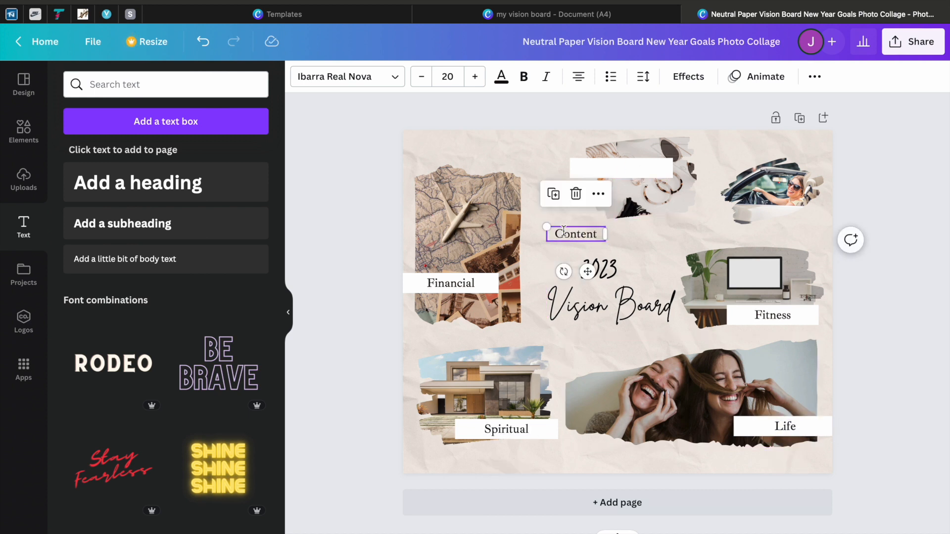
click(495, 430)
drag(615, 168, 727, 151)
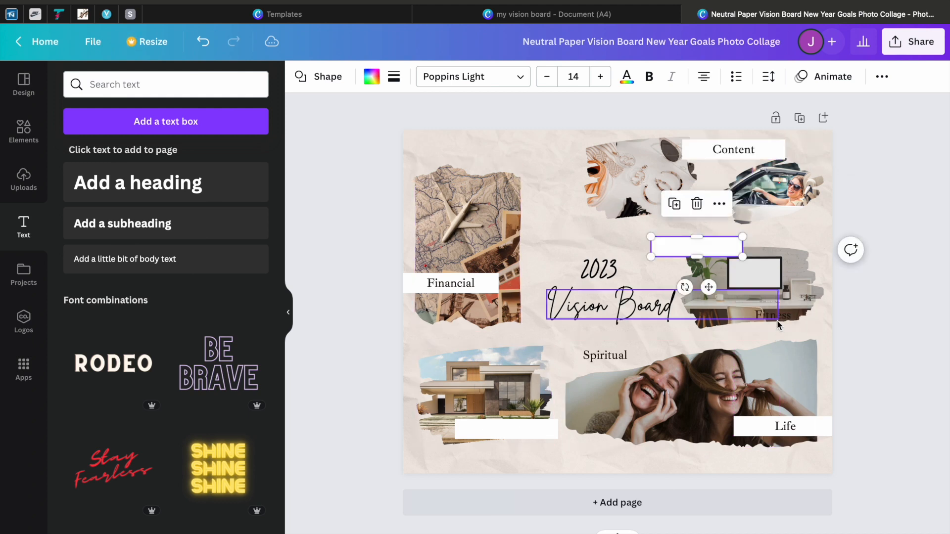
Step: Move the "Fitness" label with its white box above the desk photo
click(776, 318)
click(791, 315)
drag(787, 354, 714, 286)
Step: Move the "Financial" label with its white box above the map photo and nudge the photo up slightly
drag(475, 253, 473, 243)
drag(456, 283, 449, 154)
drag(480, 260, 459, 154)
click(559, 146)
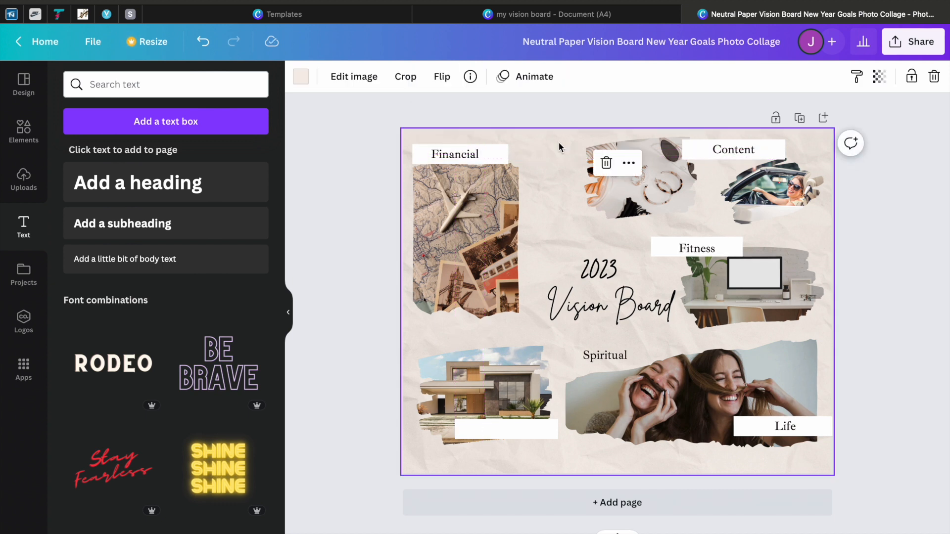
Step: Move the "Spiritual" label above the house photo and the "Life" label above the friends photo
drag(529, 438, 516, 356)
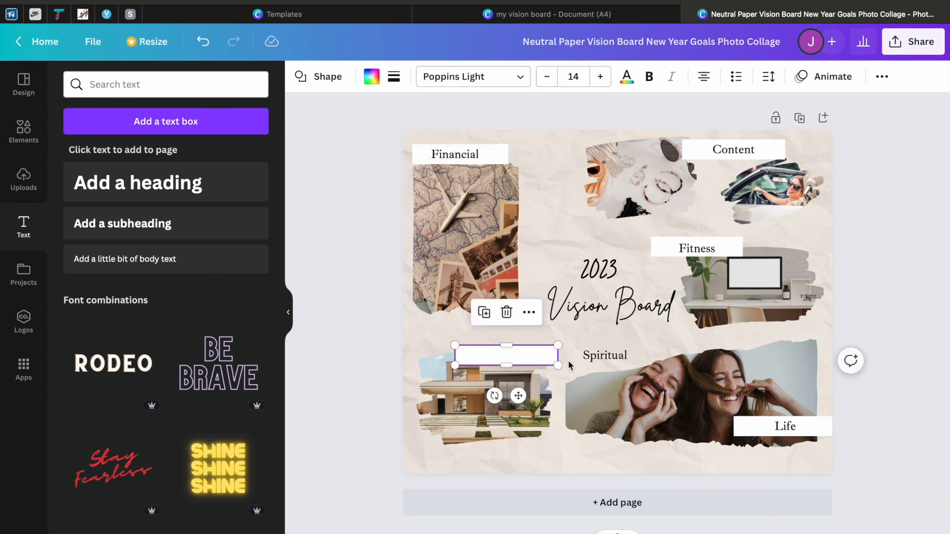
drag(591, 358, 556, 355)
drag(499, 360, 505, 363)
drag(785, 426, 663, 348)
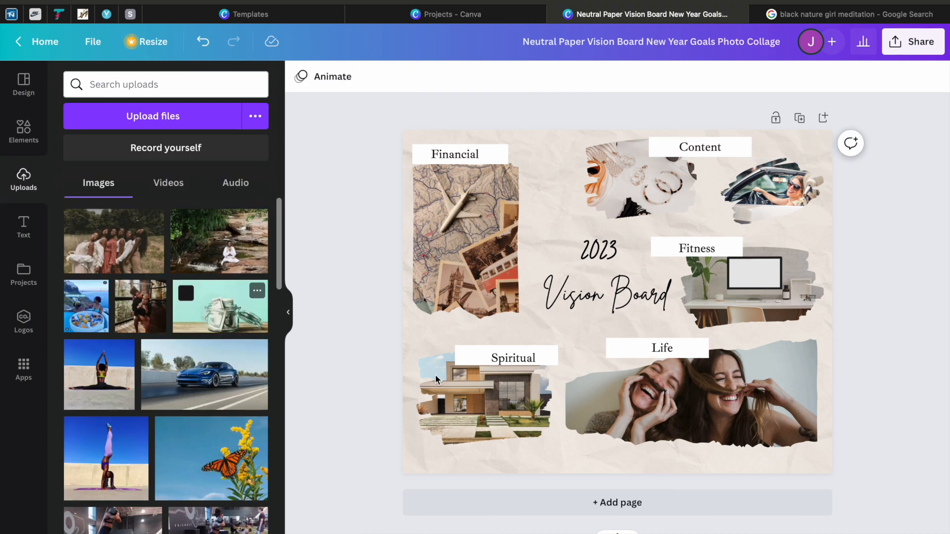
Step: Fill the wide torn frame with the uploaded money jar photo, shrink it and place it under the "Financial" label
drag(220, 306, 444, 231)
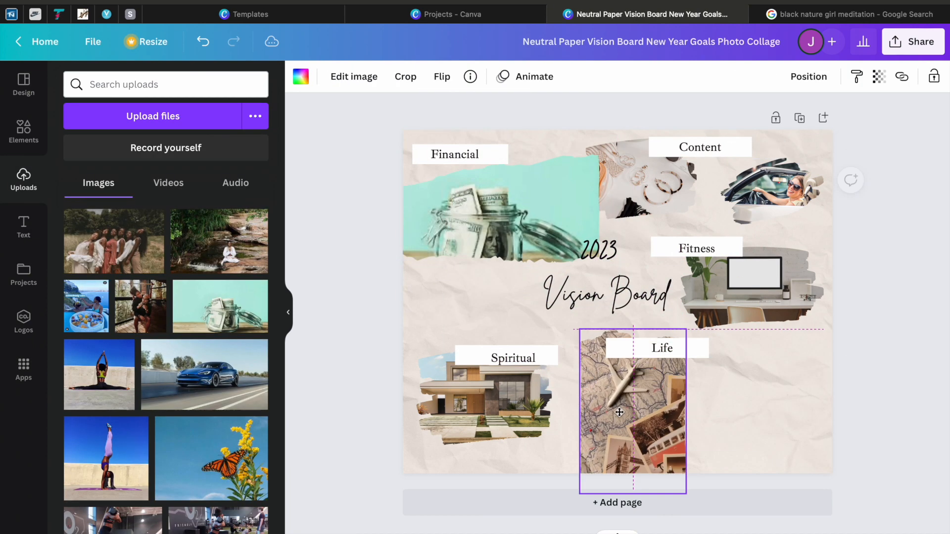
drag(600, 152, 526, 186)
drag(489, 245, 513, 229)
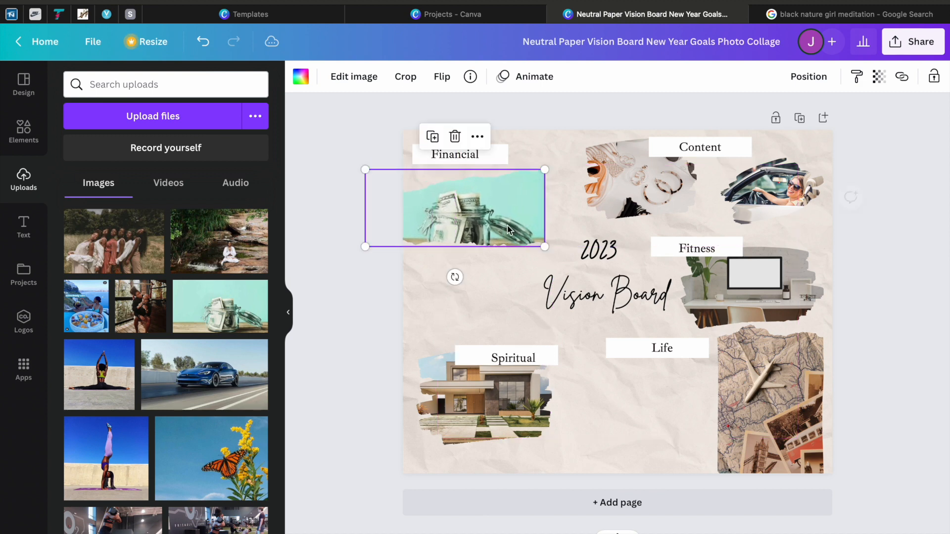
click(469, 310)
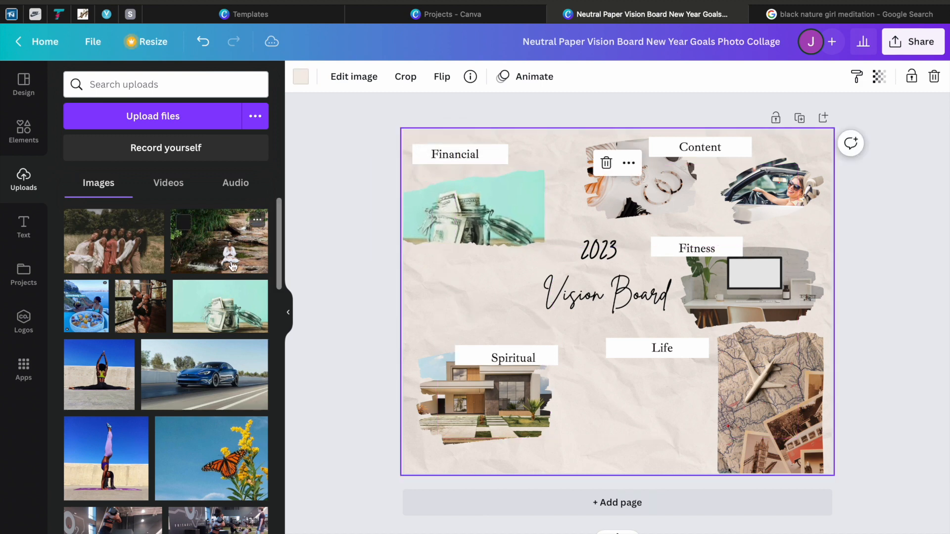
Step: Add the uploaded blue car photo, shrink it and place it below the money jar photo
drag(200, 389, 545, 341)
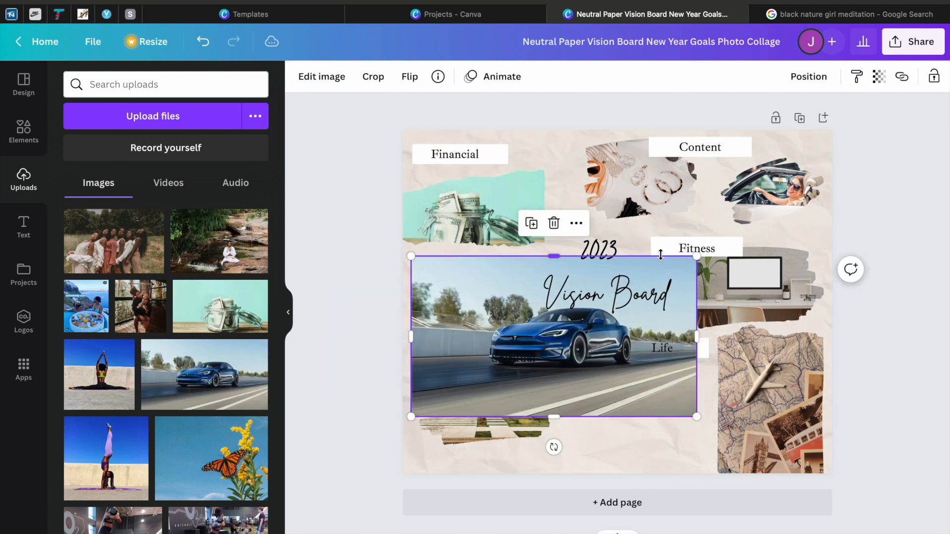
drag(697, 258, 482, 266)
click(510, 360)
click(531, 386)
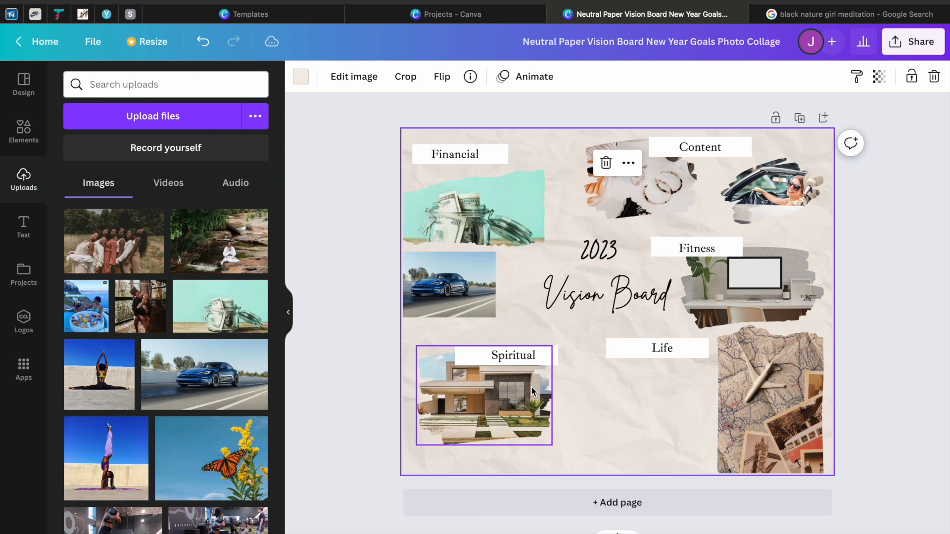
Step: Move the house frame below the "Spiritual" label, fill it with the uploaded couple photo and shrink it
drag(530, 386, 527, 405)
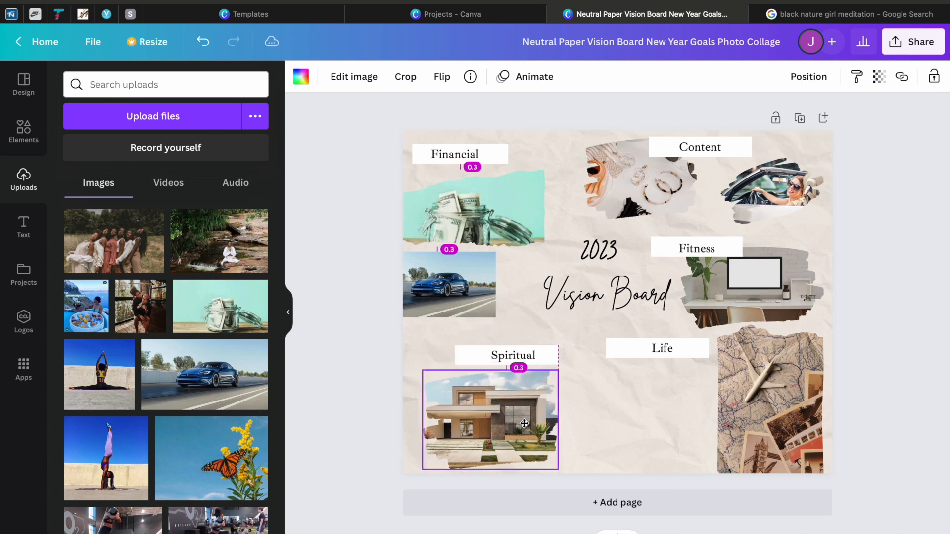
drag(171, 331, 490, 421)
drag(547, 366, 524, 382)
drag(489, 422, 481, 416)
click(376, 334)
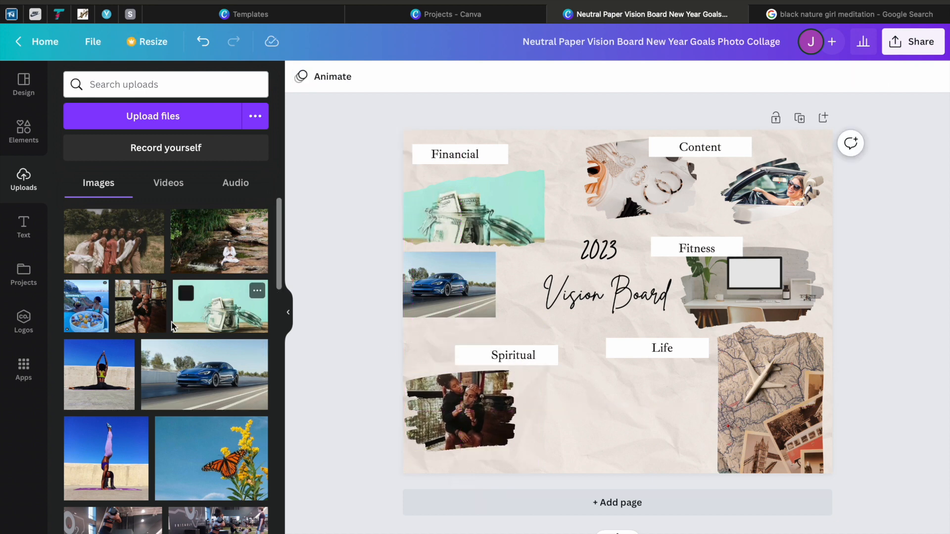
Step: Add the stream meditation photo, shrink it and place it beside the couple photo, which moves into the board's lower-left corner
drag(184, 269, 569, 420)
drag(735, 354, 640, 418)
drag(594, 448, 586, 392)
drag(475, 417, 470, 447)
drag(518, 409, 498, 415)
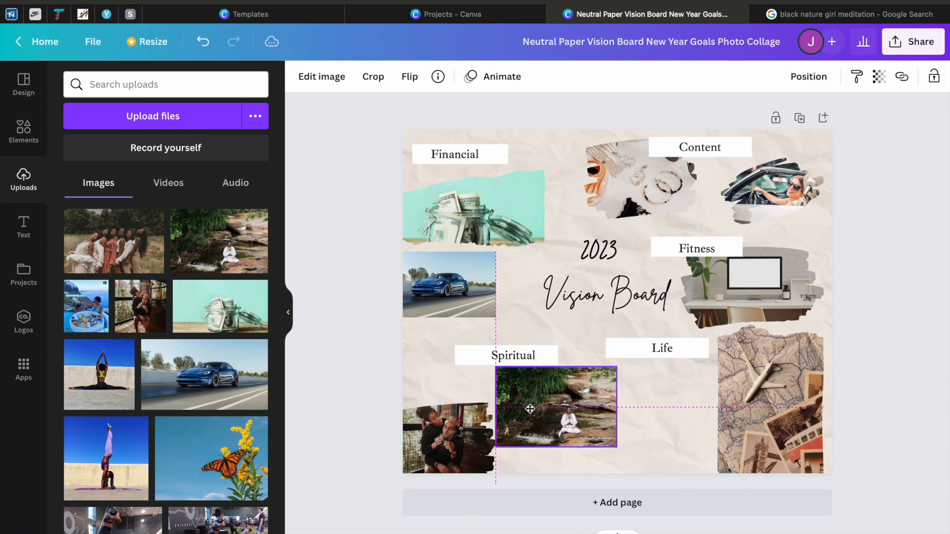
drag(617, 367, 602, 375)
drag(569, 407, 569, 403)
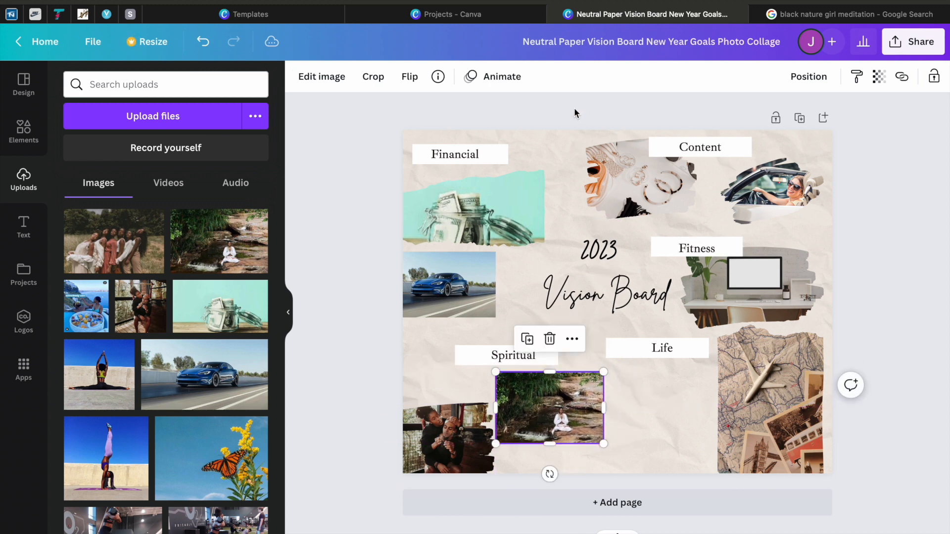
click(577, 111)
Step: Fill the desk photo's brush frame with the uploaded group-of-women photo and move it beside the couple photo
click(603, 293)
click(601, 109)
drag(83, 229, 702, 285)
drag(787, 285, 603, 413)
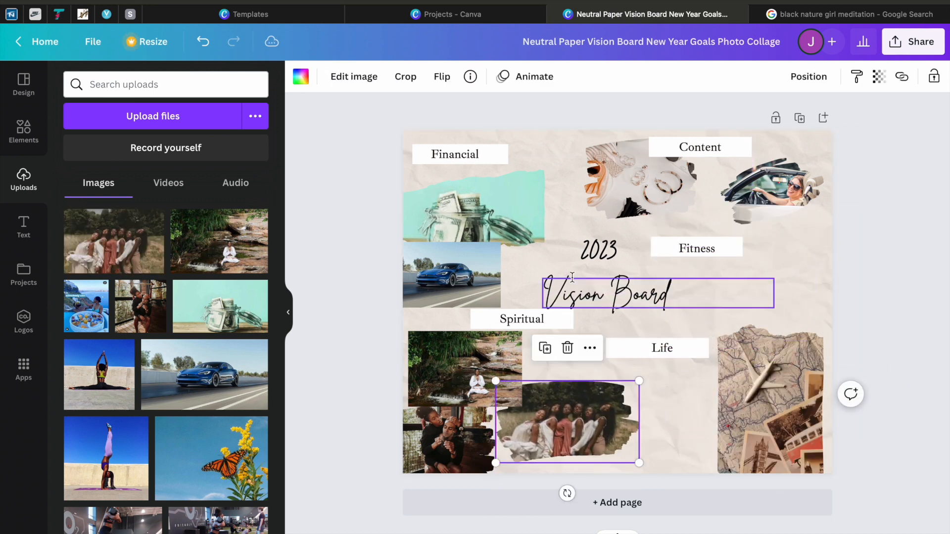
click(588, 214)
click(581, 120)
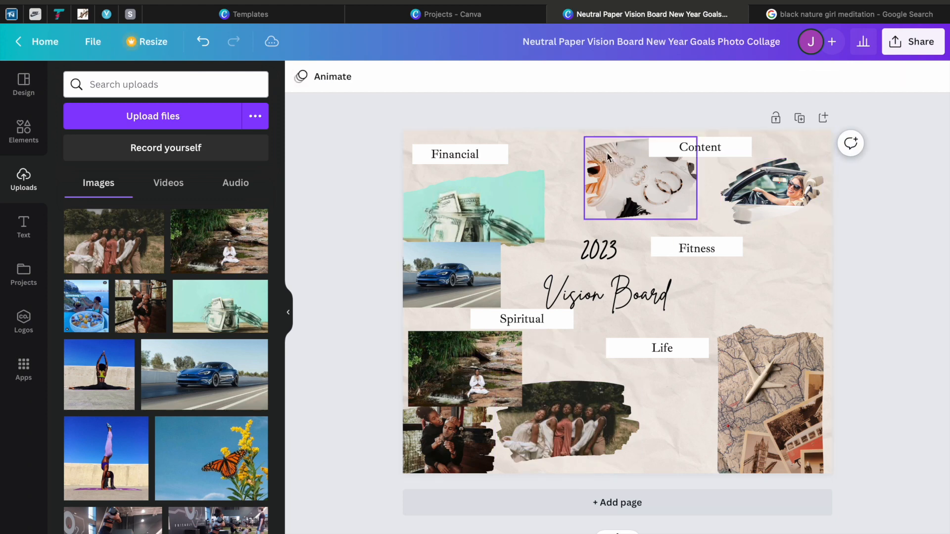
Step: Fill the brush frame under "Fitness" with the seated split yoga photo and shift the "Vision Board" text up and left
drag(79, 353, 672, 288)
drag(585, 294, 550, 282)
Step: Fill the map photo's frame with the handstand yoga photo, shrink it and place it beside the split photo
drag(106, 458, 768, 344)
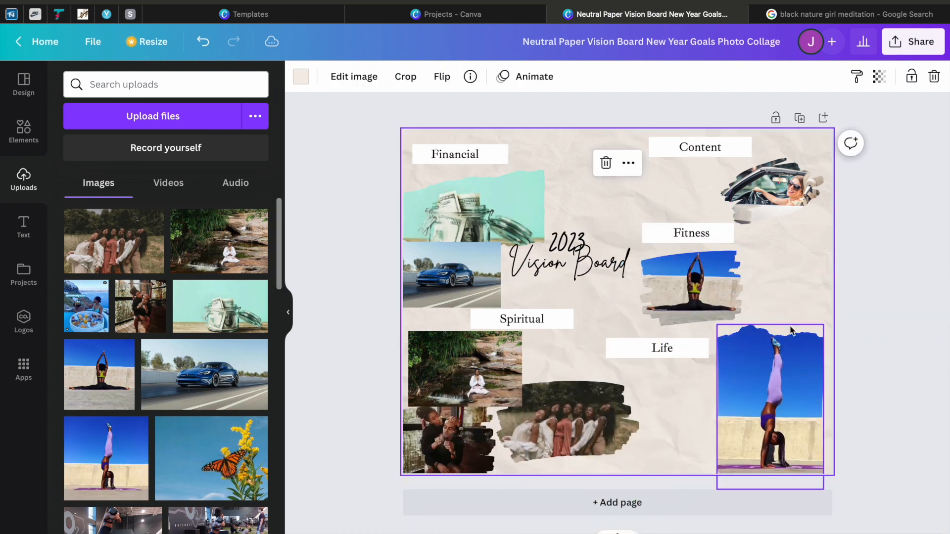
drag(842, 229, 800, 293)
drag(776, 343, 794, 301)
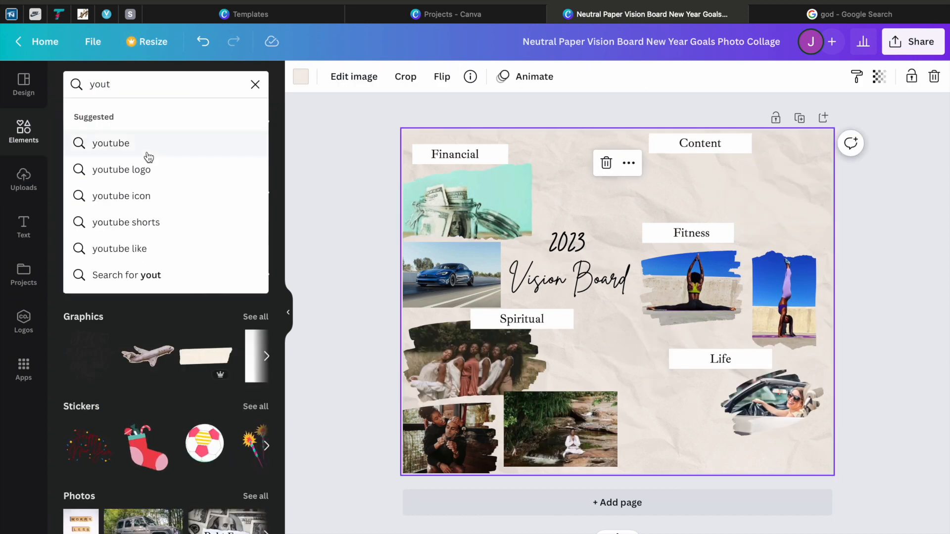
Step: Add the red YouTube logo graphic and place it under the "Content" label
click(144, 168)
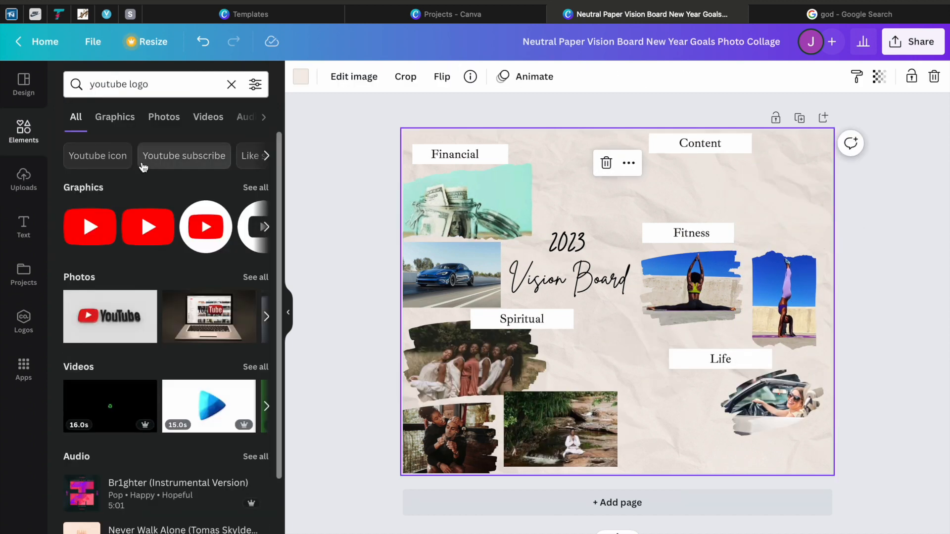
drag(148, 217, 521, 351)
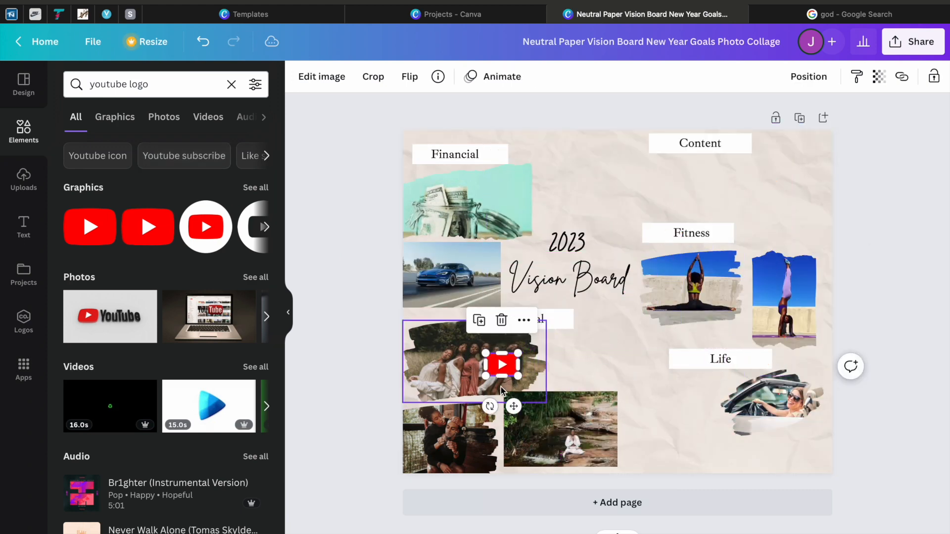
drag(516, 406, 654, 217)
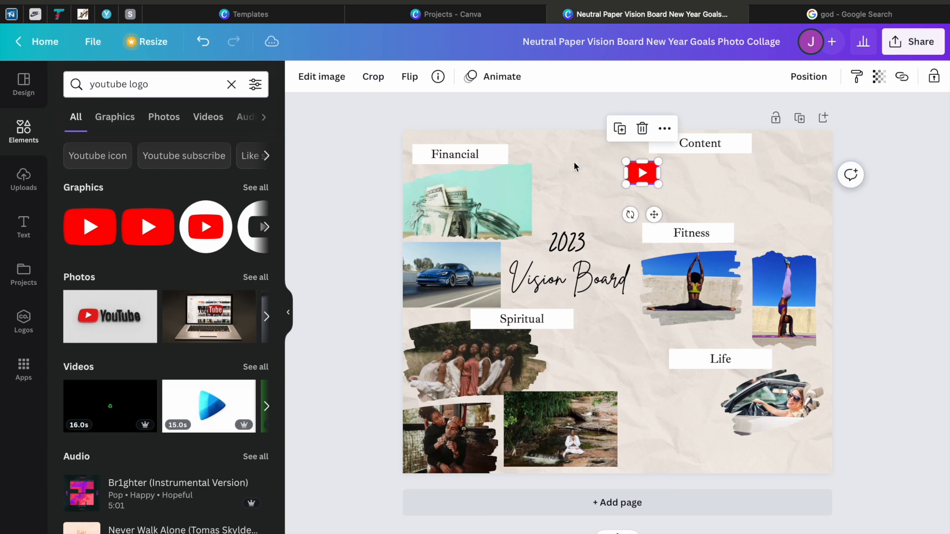
Step: Search the elements for "tiktok", add the black TikTok icon and place it beside the YouTube logo
click(231, 84)
text(tiktok)
key(Return)
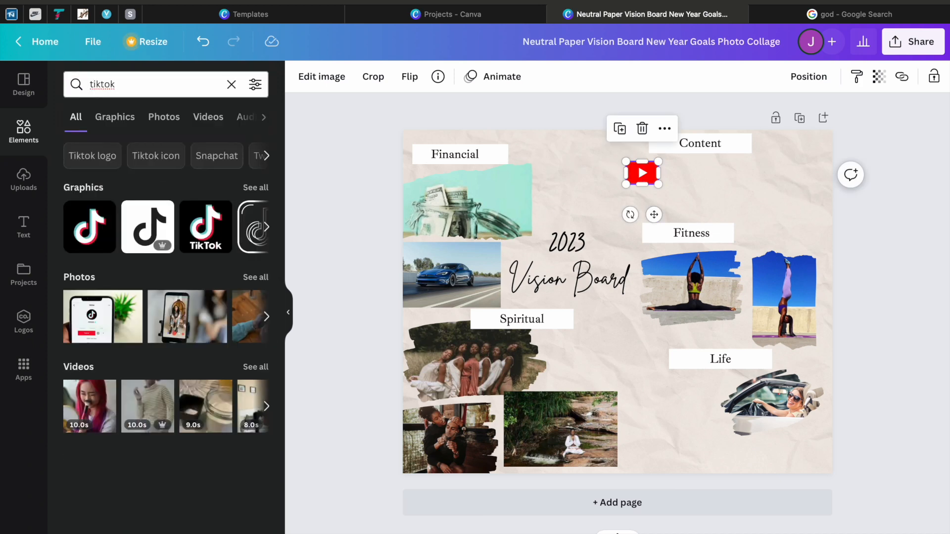
click(94, 226)
drag(781, 150, 703, 219)
click(577, 189)
Step: Search the elements for "instagram", add the colourful Instagram icon, shrink it and place it beside the TikTok icon
click(231, 84)
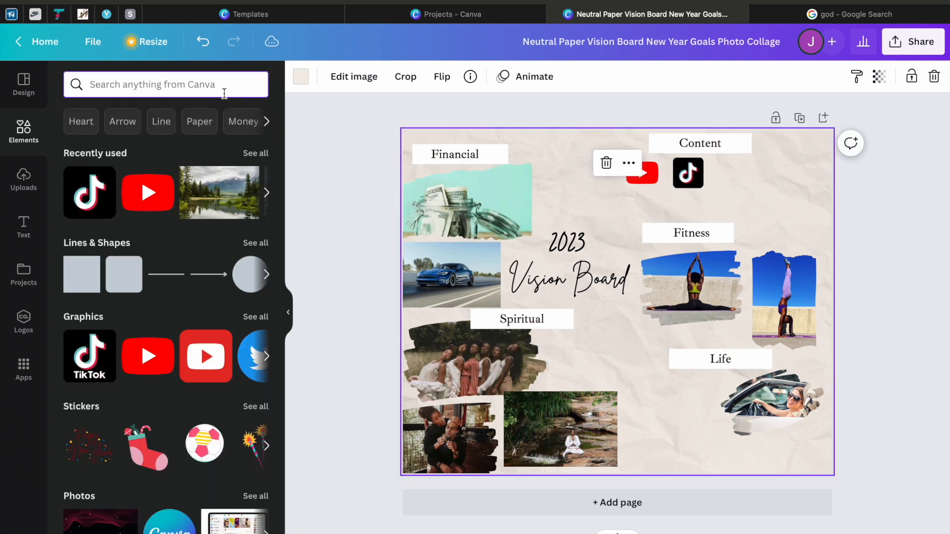
text(instagram)
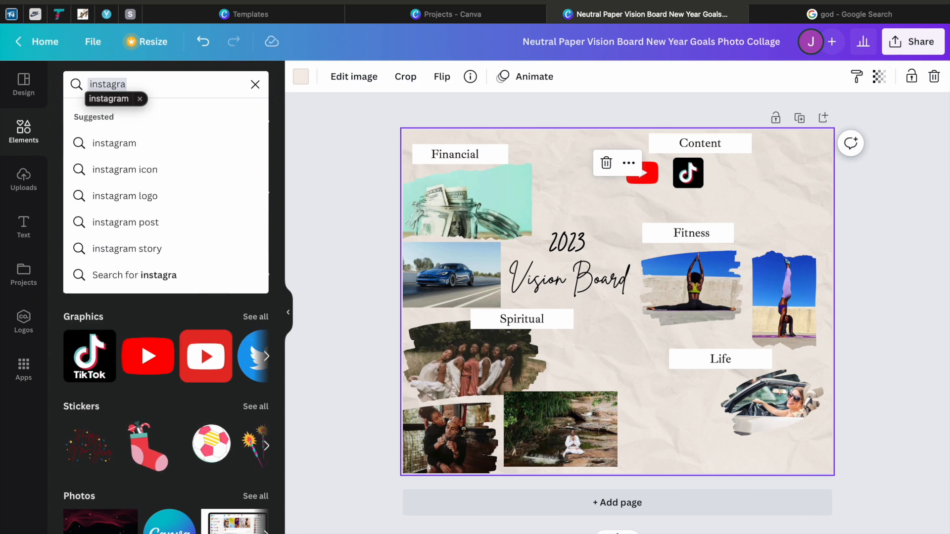
key(Return)
drag(91, 237, 588, 260)
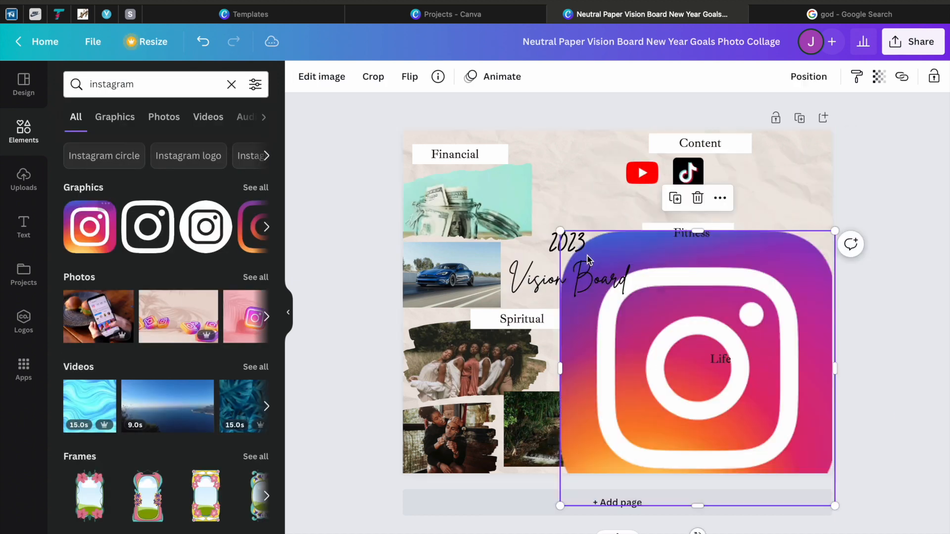
drag(835, 228, 619, 446)
drag(590, 475, 759, 232)
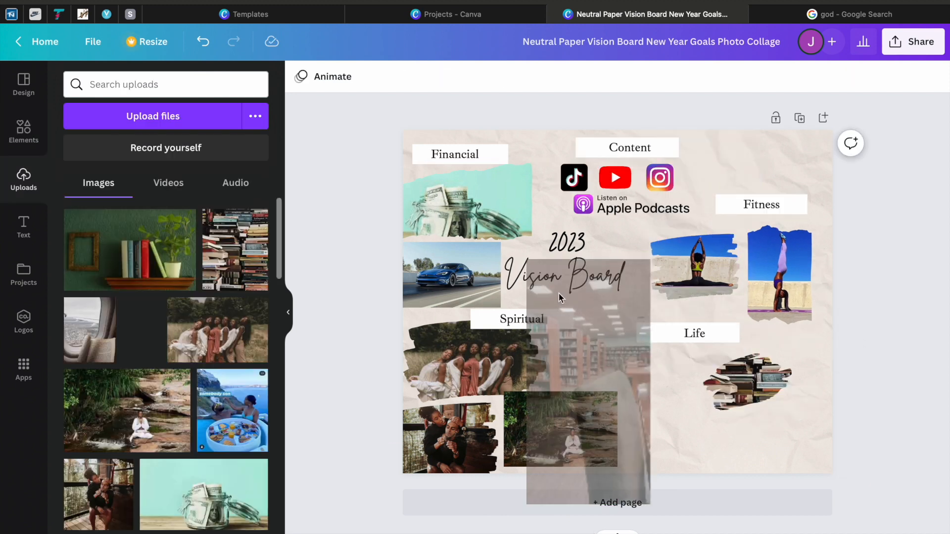
Step: Shrink the library photo and arrange it beside the stacked books photo under the "Life" label
drag(559, 293, 546, 269)
drag(644, 254, 562, 417)
drag(545, 455, 686, 349)
drag(668, 392, 663, 395)
drag(741, 386, 729, 384)
click(615, 368)
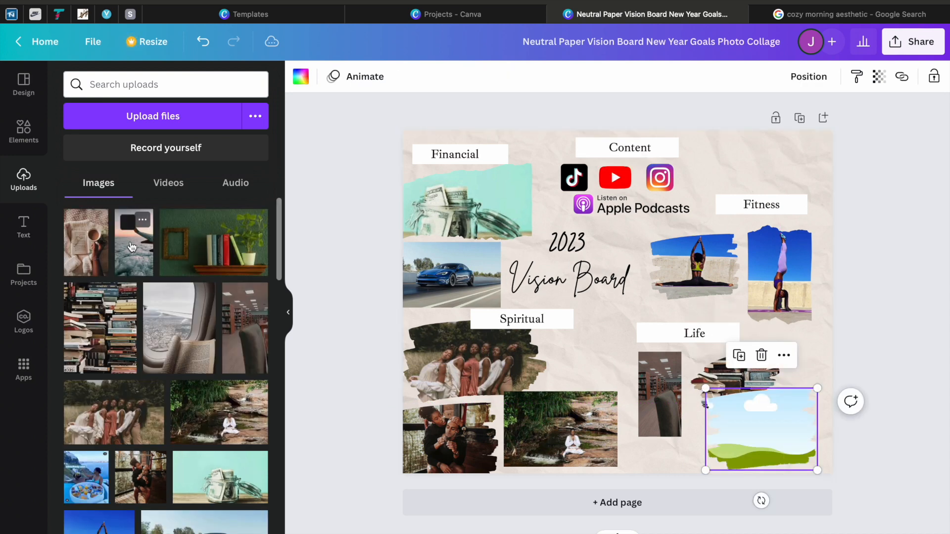
Step: Place the framed airplane wing photo under the books, and add the coffee photo, shrunk, beside the group photo under "Spiritual"
drag(131, 248, 693, 449)
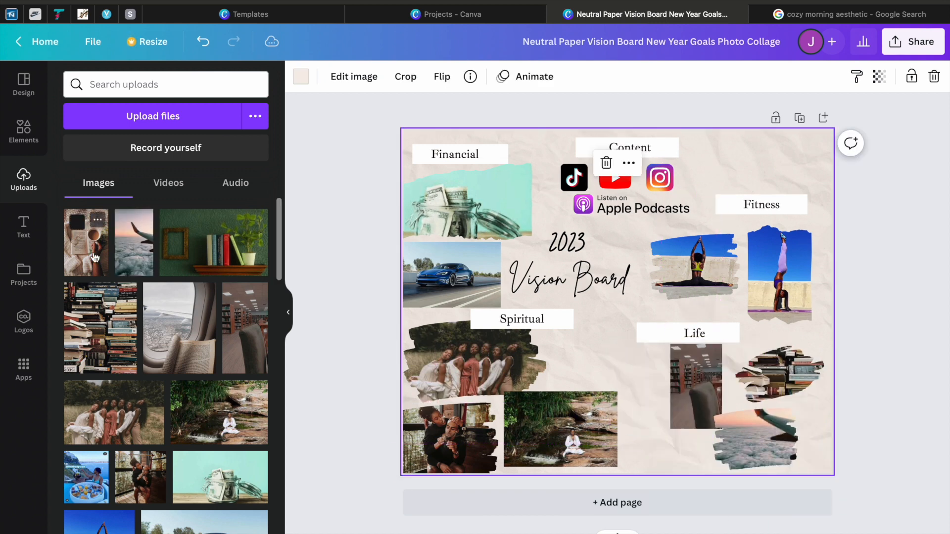
click(86, 243)
drag(677, 218, 588, 381)
click(567, 121)
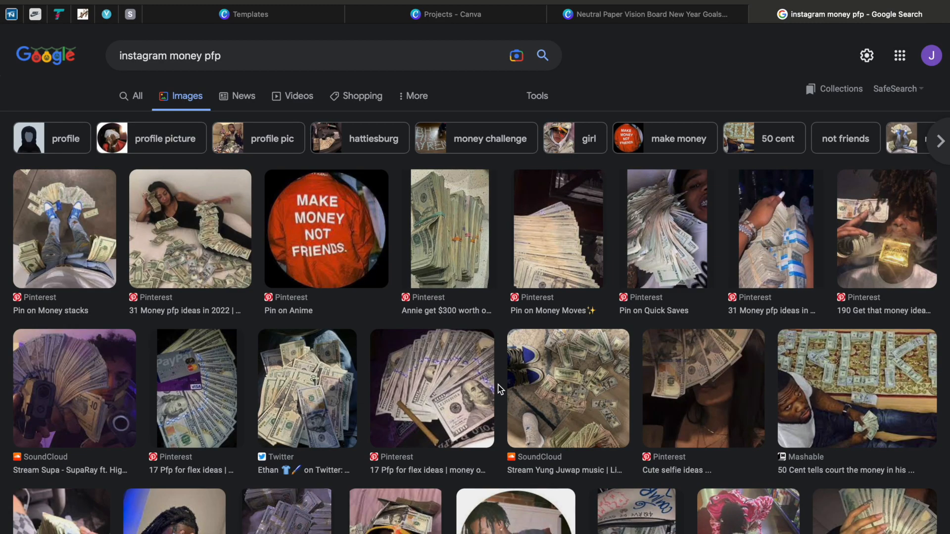
Step: Copy the fanned banknotes photo from the "instagram money pfp" image results, paste it into the design and shrink it beside the money jar
scroll(498, 390, down, 5)
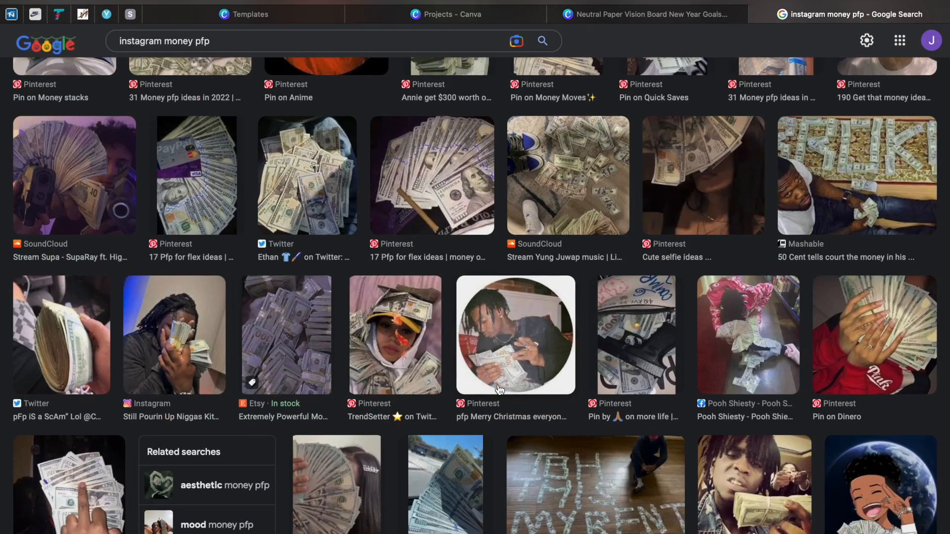
right_click(330, 439)
click(346, 514)
click(643, 14)
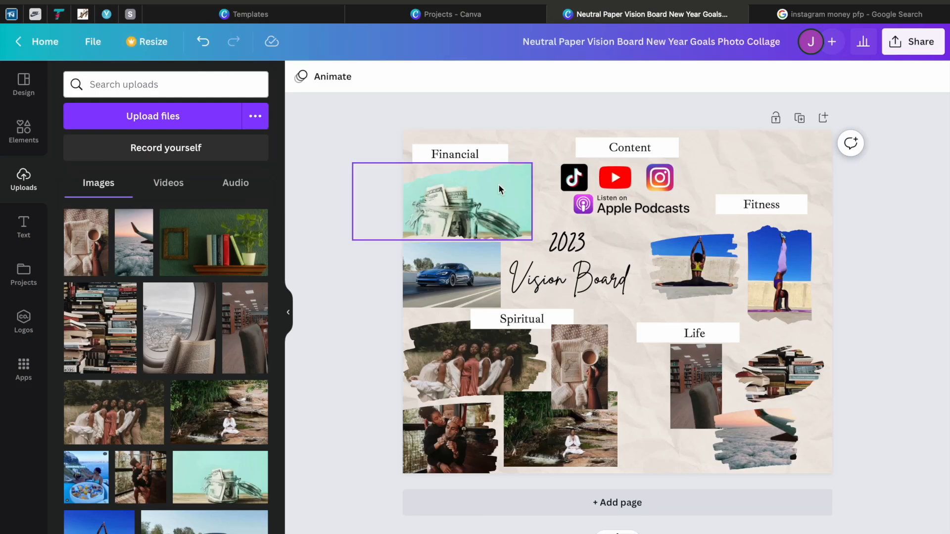
key(super+v)
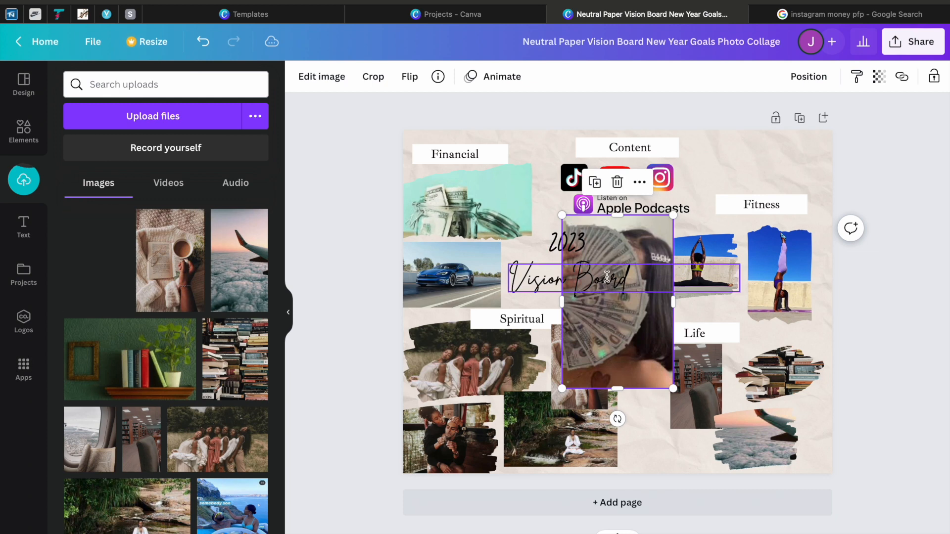
drag(123, 263, 511, 228)
Step: Add the text "888" between the "Financial" and "Content" labels and set its font to Ibarra Real Nova
key(t)
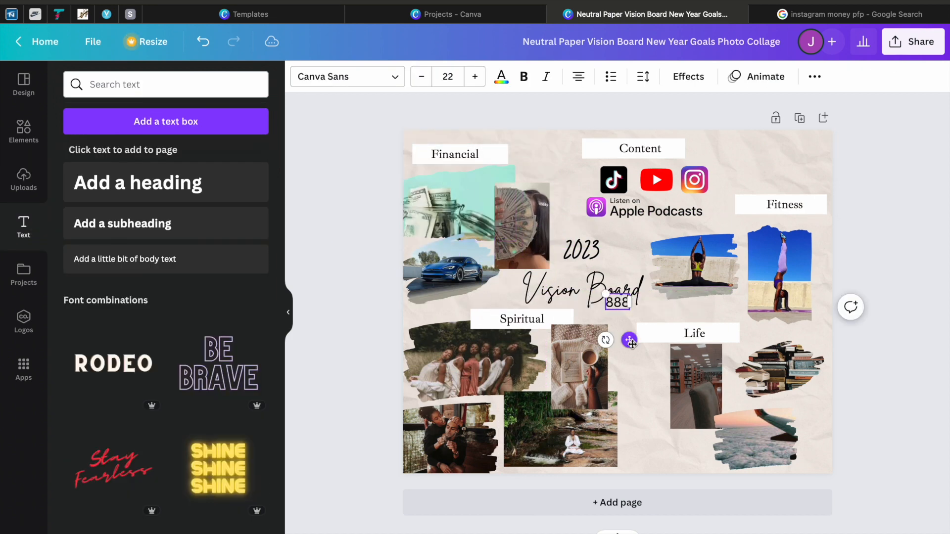
drag(633, 343, 553, 192)
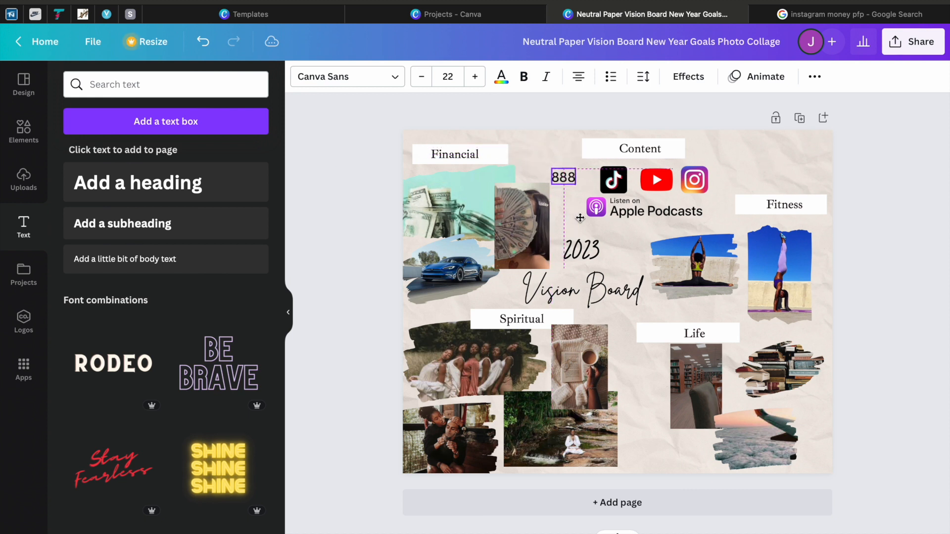
click(389, 85)
click(109, 170)
Step: Add the text "444" in the matching serif font beside the library photo
click(617, 304)
drag(630, 338, 649, 403)
click(331, 226)
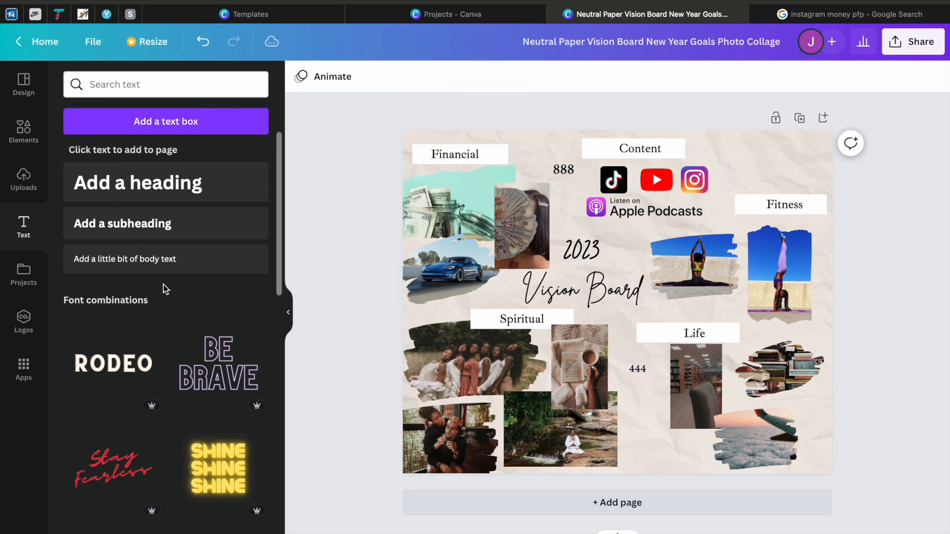
Step: Add the text "111" in Ibarra Real Nova above the "Fitness" label, and enlarge the "444" text slightly
click(157, 264)
click(347, 76)
click(159, 170)
drag(629, 340, 789, 212)
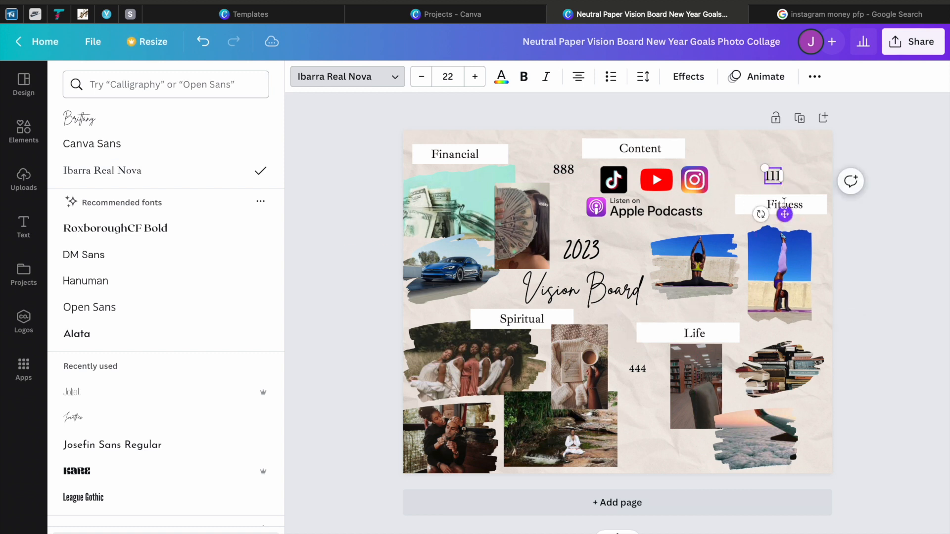
click(563, 169)
drag(772, 176, 783, 155)
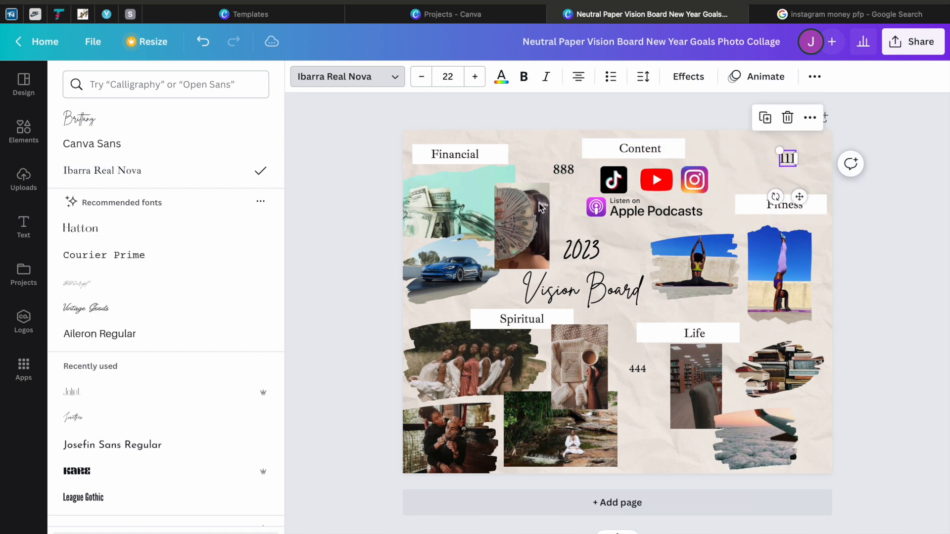
click(632, 370)
Step: Add the text "intention" in Ibarra Real Nova and place it beside the "Spiritual" label, under the car photo
text(intention)
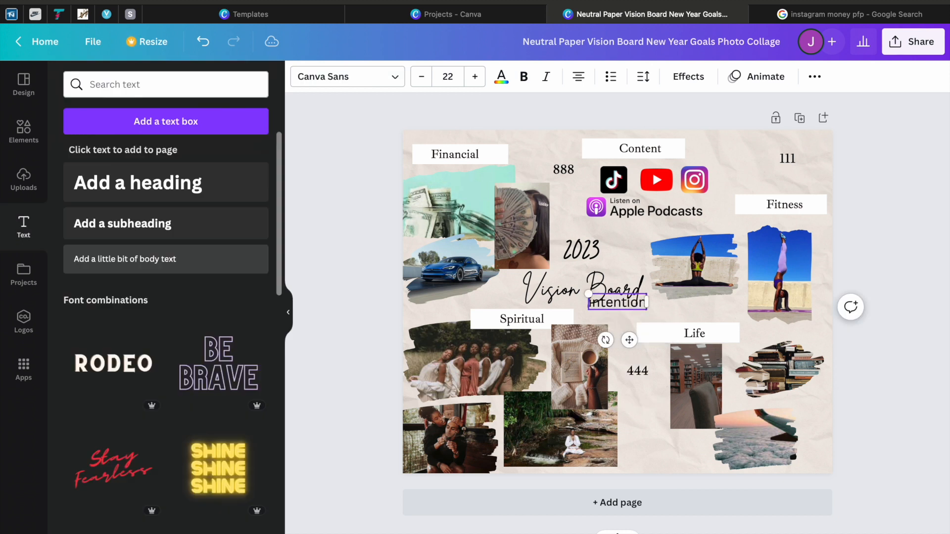
click(377, 77)
click(130, 172)
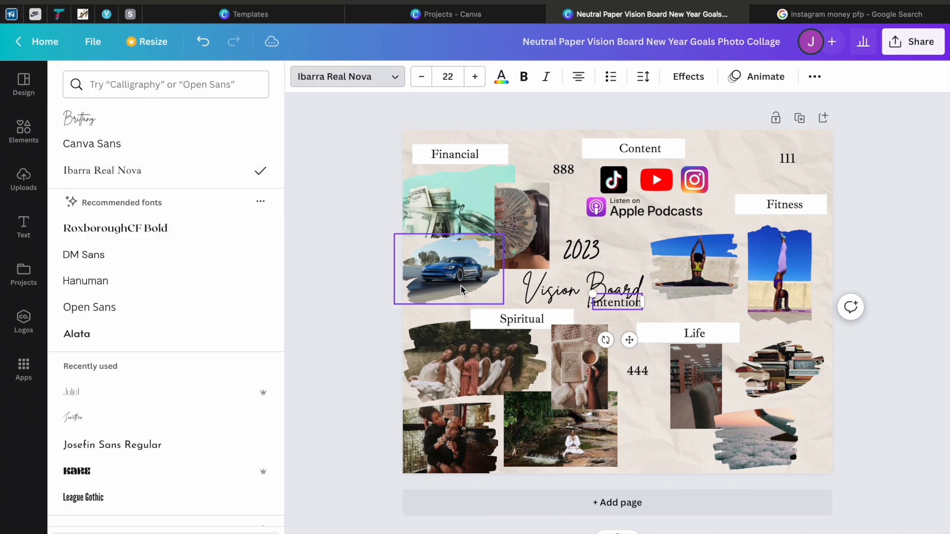
drag(633, 337, 460, 344)
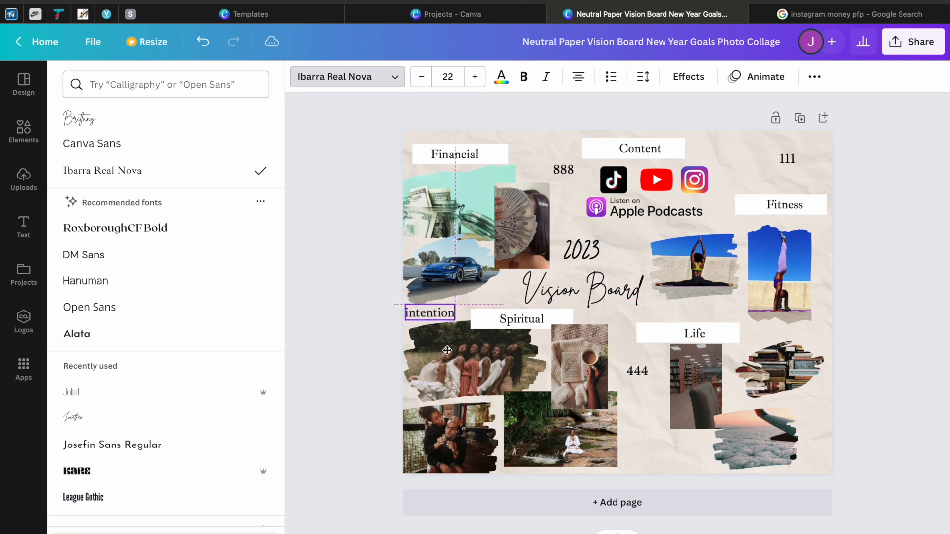
drag(447, 350, 450, 353)
Step: Add "self awareness" in Ibarra Real Nova, size 18, below the library photo, and move "111" towards the page's upper-right corner
text(t)
text(sel)
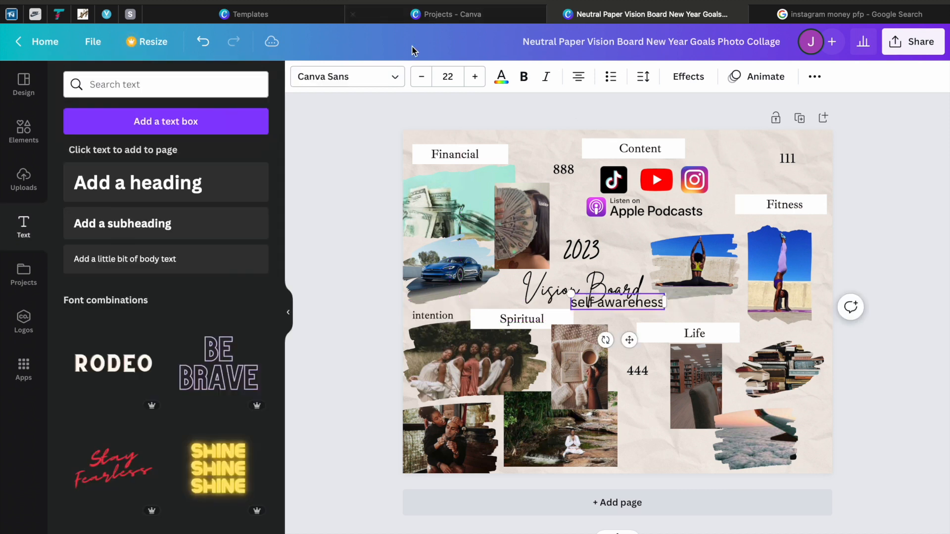
double_click(419, 82)
click(473, 81)
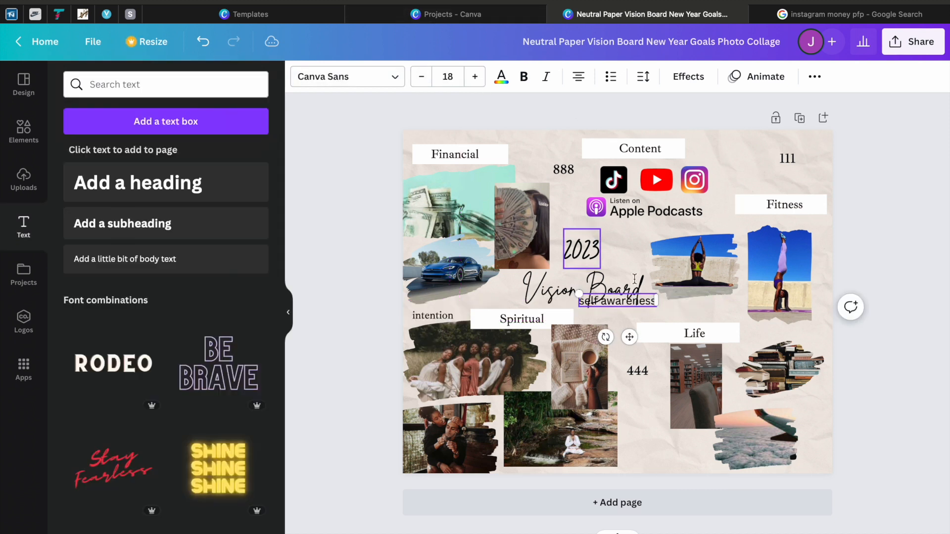
click(397, 83)
click(234, 177)
drag(627, 343, 676, 495)
click(363, 214)
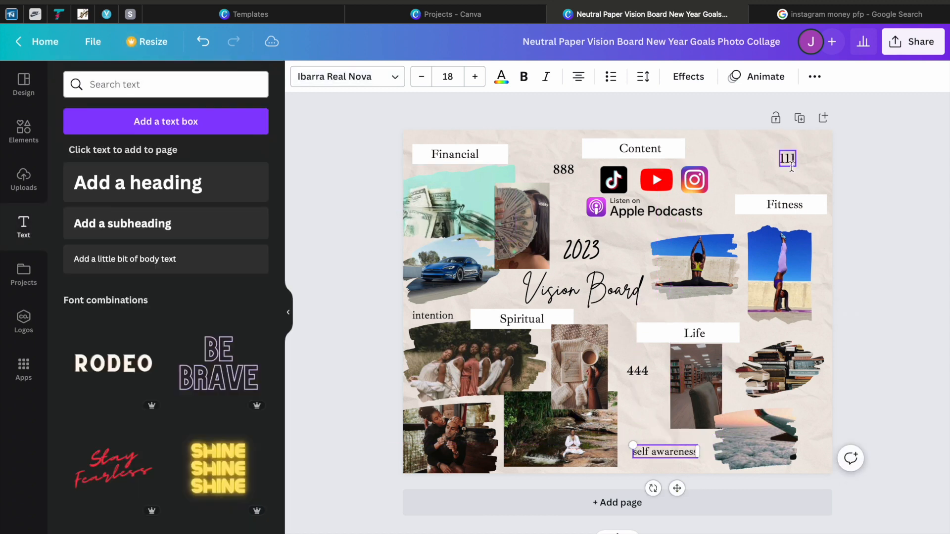
drag(790, 166, 814, 157)
click(292, 211)
Step: Add the text "peace of mind" in Ibarra Real Nova and place it above the "Fitness" label, beside the Instagram icon
click(125, 259)
text(peaceof mind)
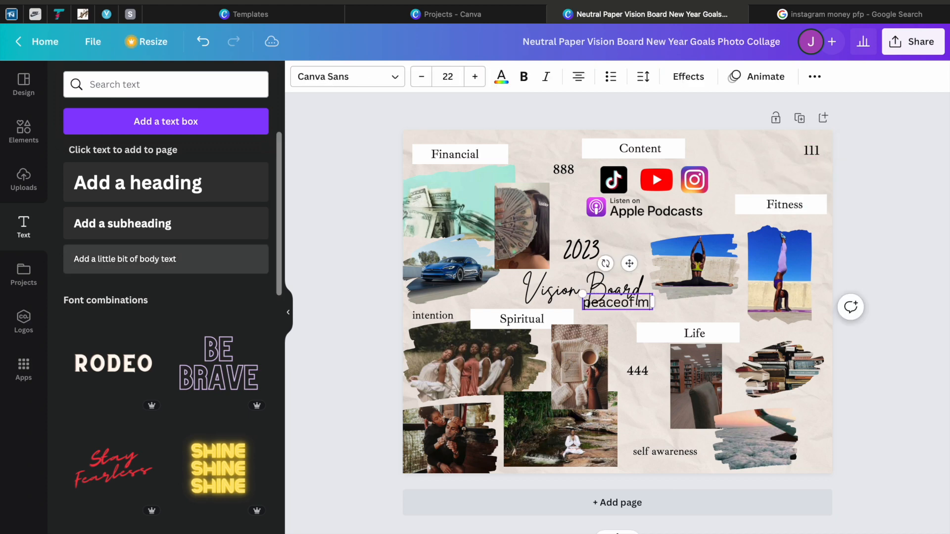
click(386, 86)
click(117, 223)
drag(631, 305, 779, 221)
drag(336, 164, 485, 181)
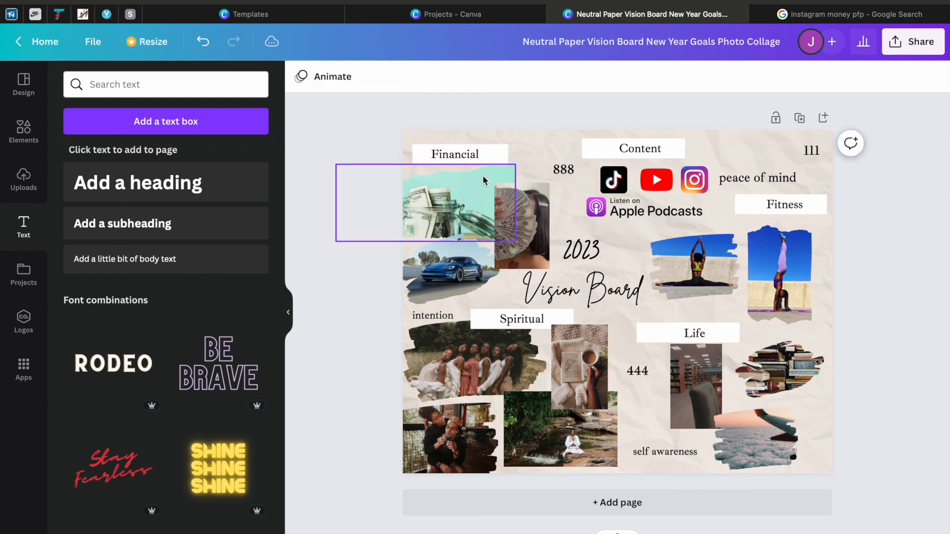
Step: Add the text "love" in a reduced size, set it to Ibarra Real Nova and place it above the "Life" label
text(tlove)
click(418, 82)
click(417, 82)
click(418, 83)
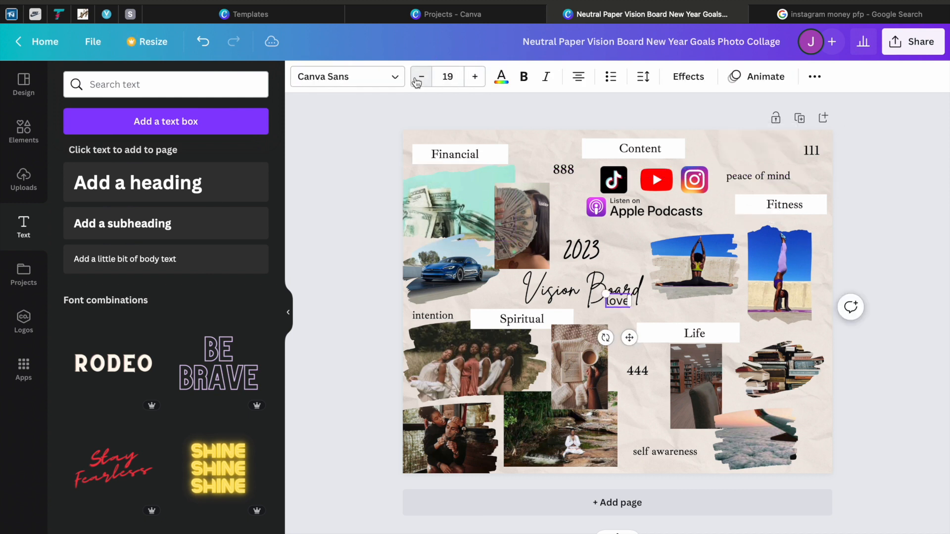
click(418, 83)
click(393, 76)
click(197, 173)
drag(627, 339, 674, 353)
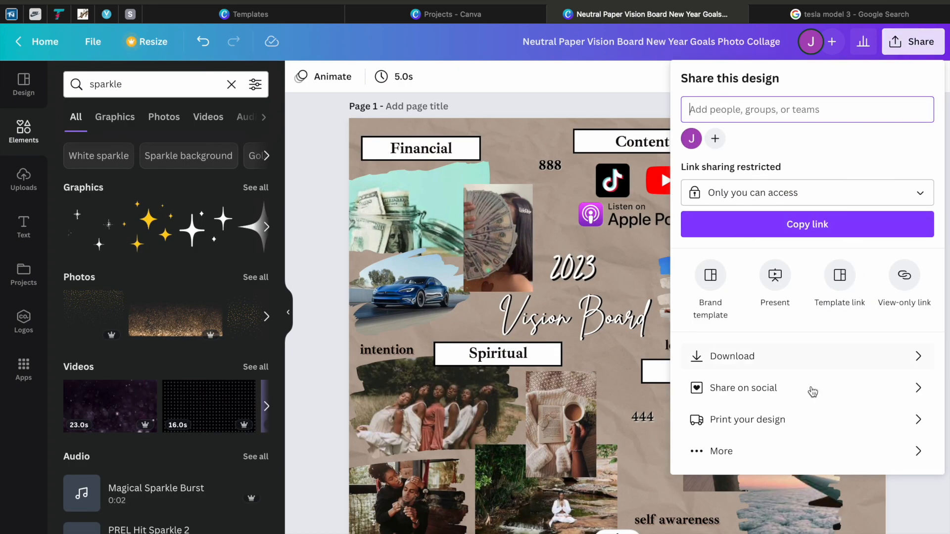
Step: Download only page 1 of the design as a PNG
click(782, 360)
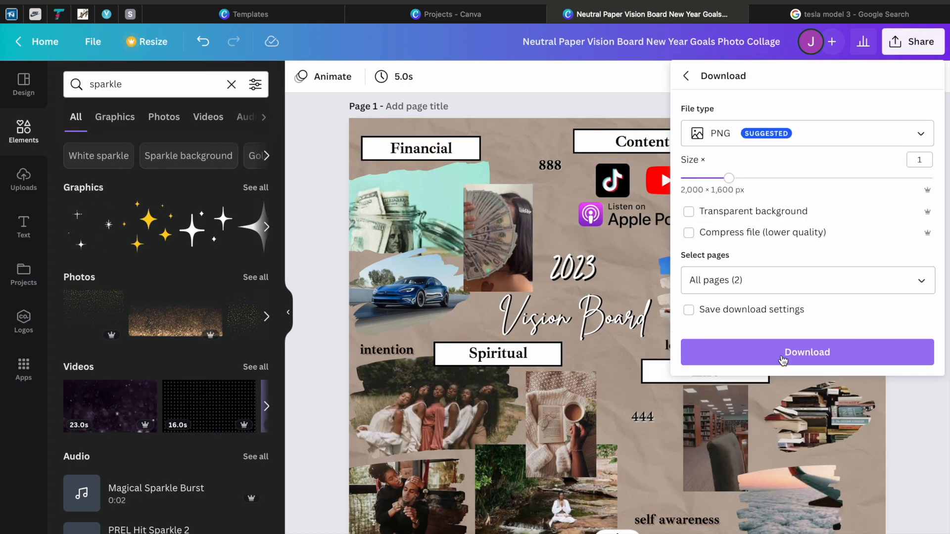
click(915, 280)
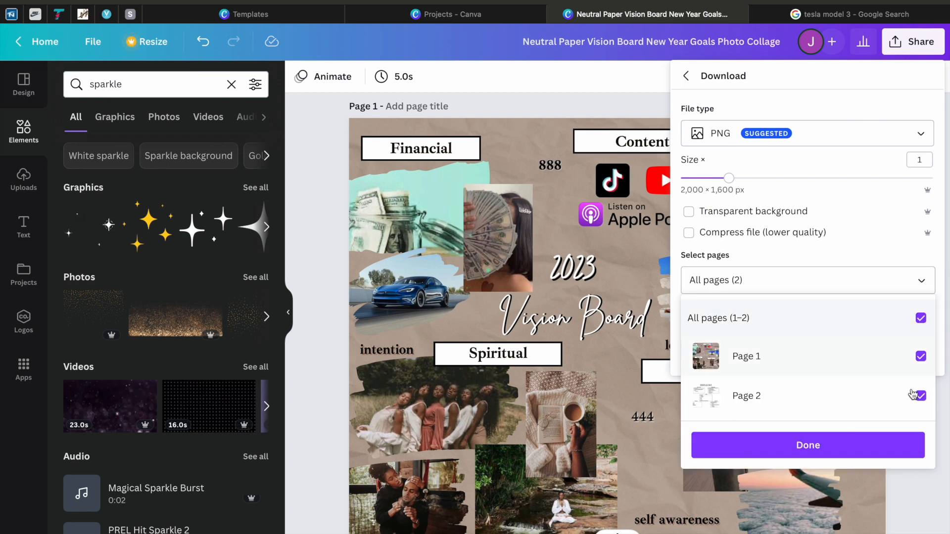
click(920, 396)
click(792, 447)
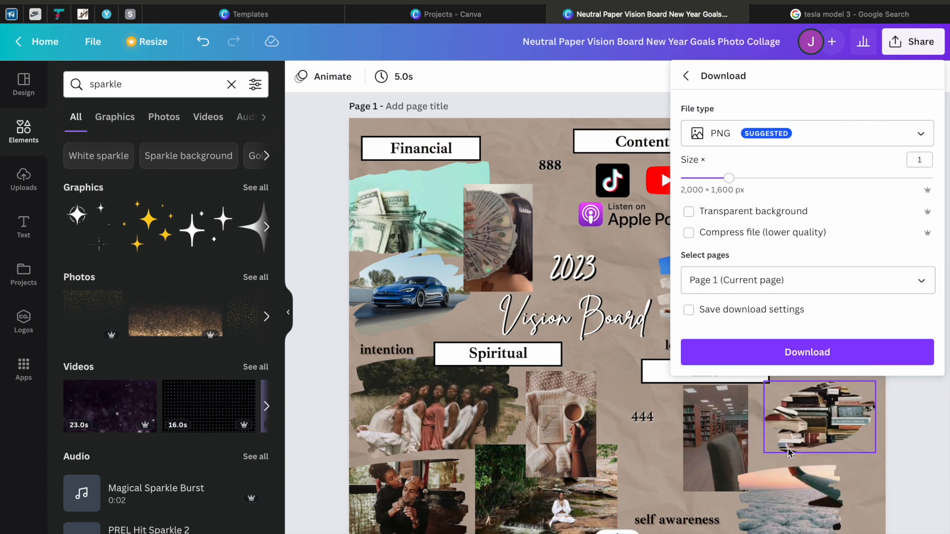
click(791, 352)
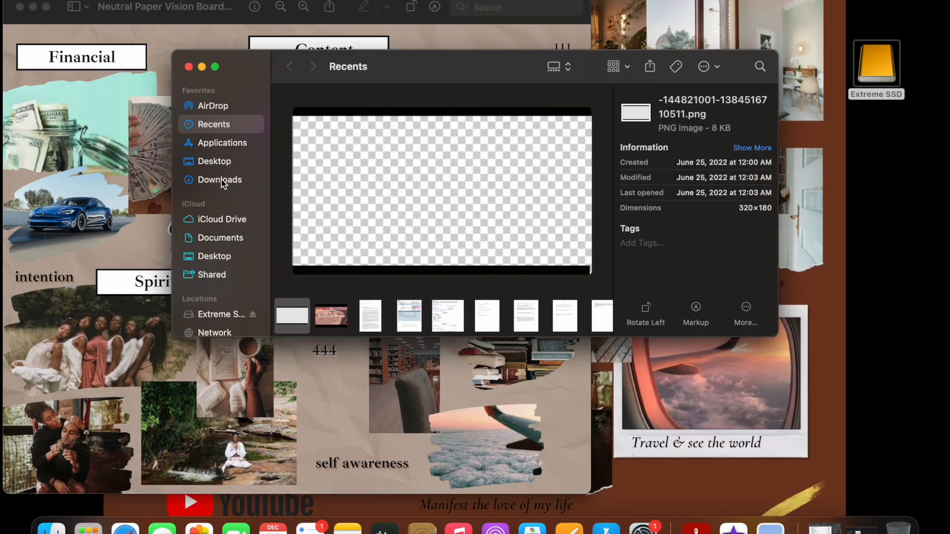
Step: Set the downloaded Neutral Paper Vision Board PNG from the Downloads folder as the desktop picture, and close the Finder and preview windows
click(222, 181)
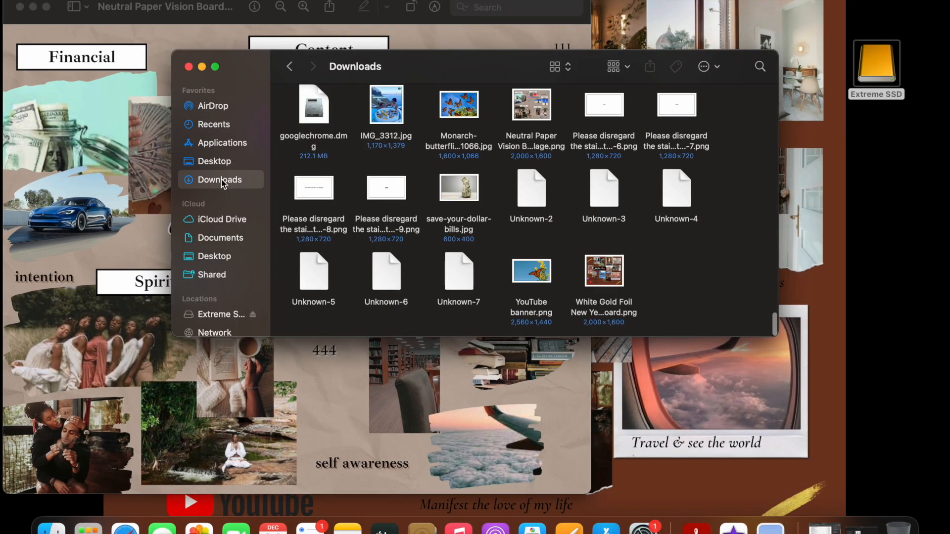
click(523, 104)
right_click(524, 102)
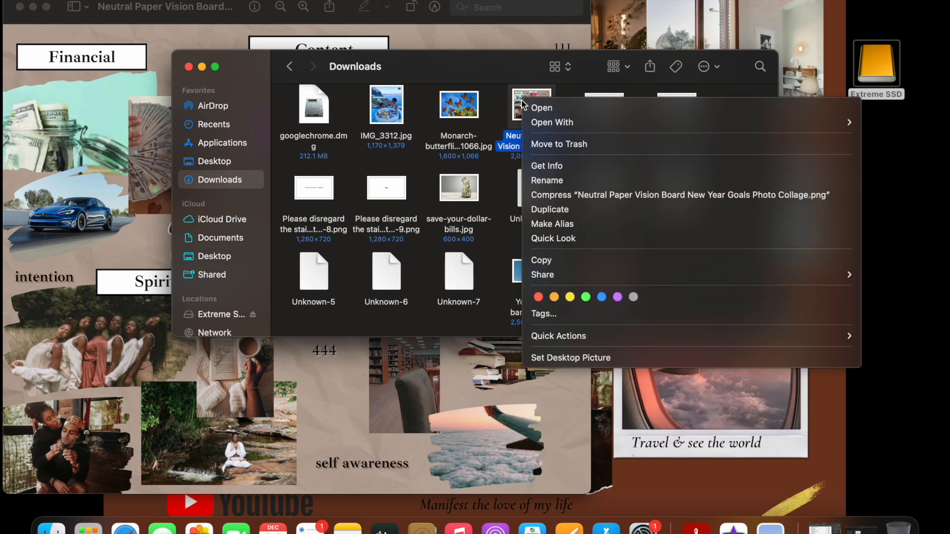
click(579, 358)
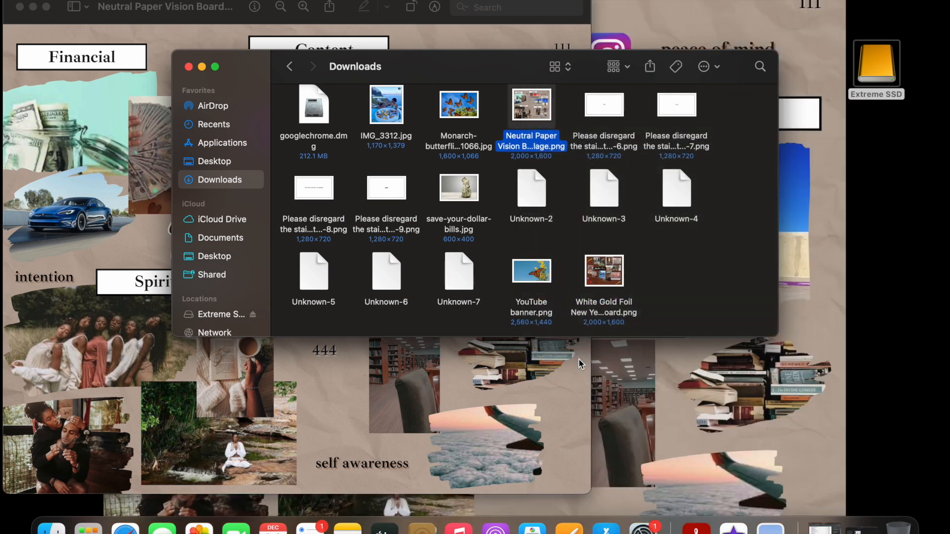
click(188, 66)
click(19, 7)
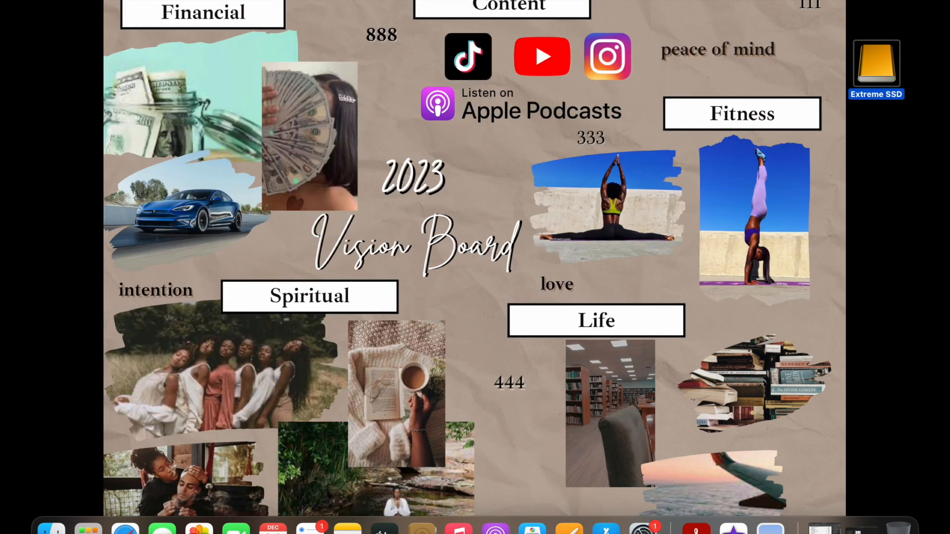